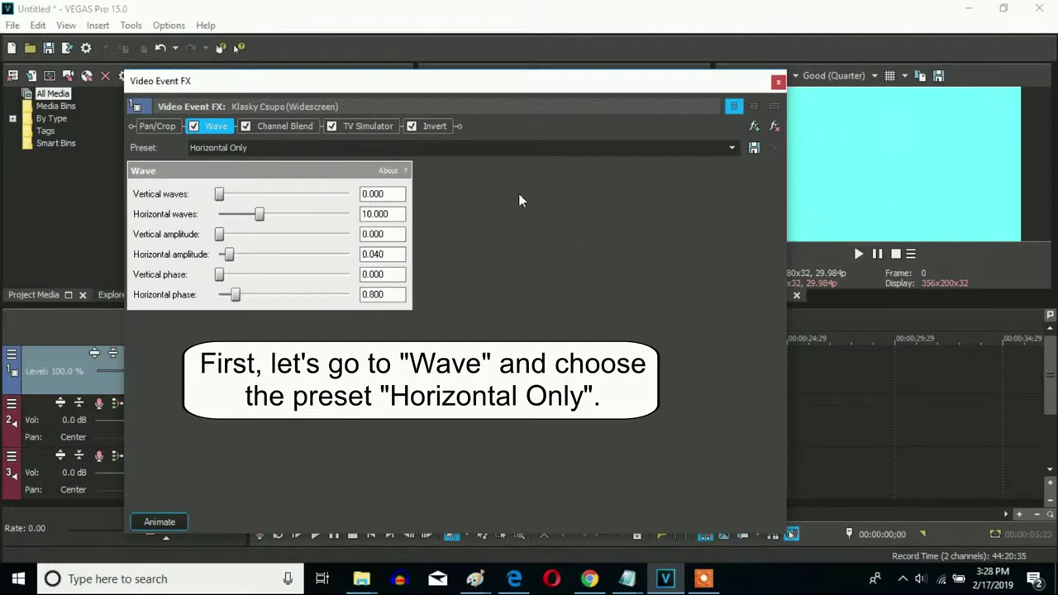
Review the Channel Blend, TV Simulator and Invert settings on the video event, and close its effects window.
{"action": "left_click", "coordinate": [296, 127]}
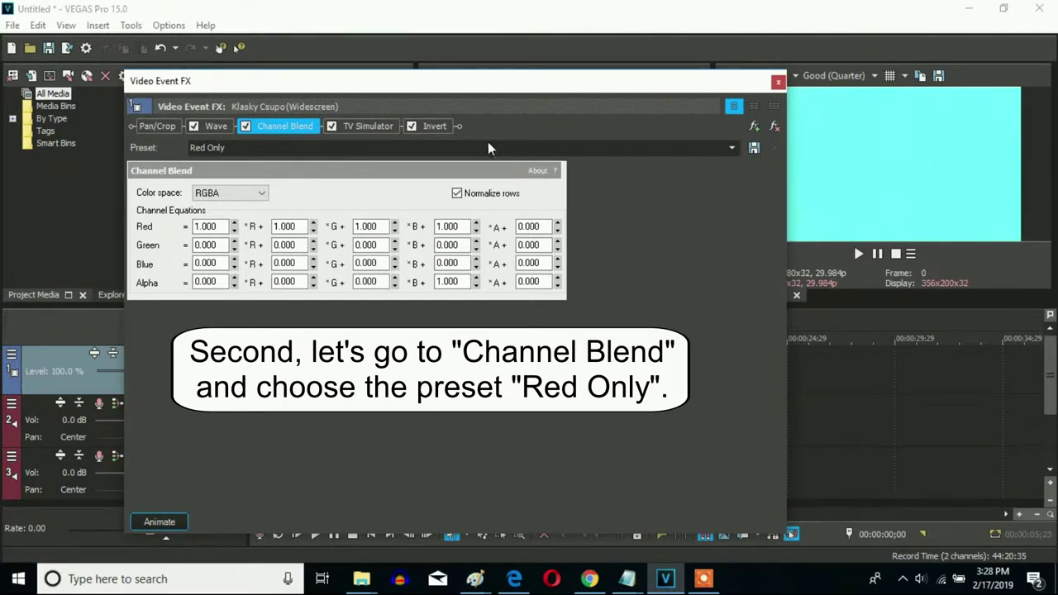
{"action": "left_click", "coordinate": [369, 128]}
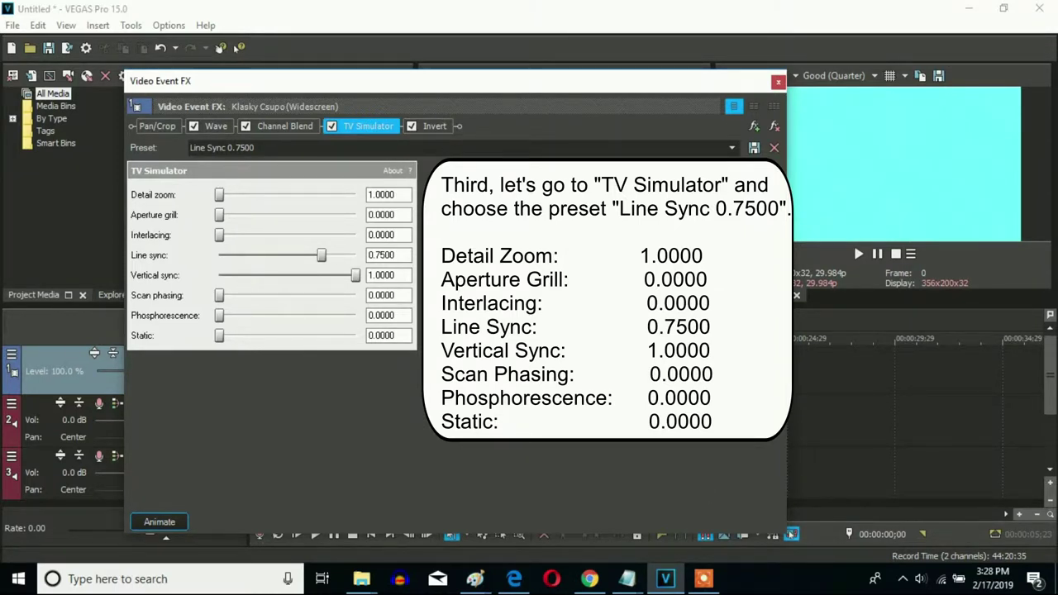
{"action": "left_click", "coordinate": [438, 126]}
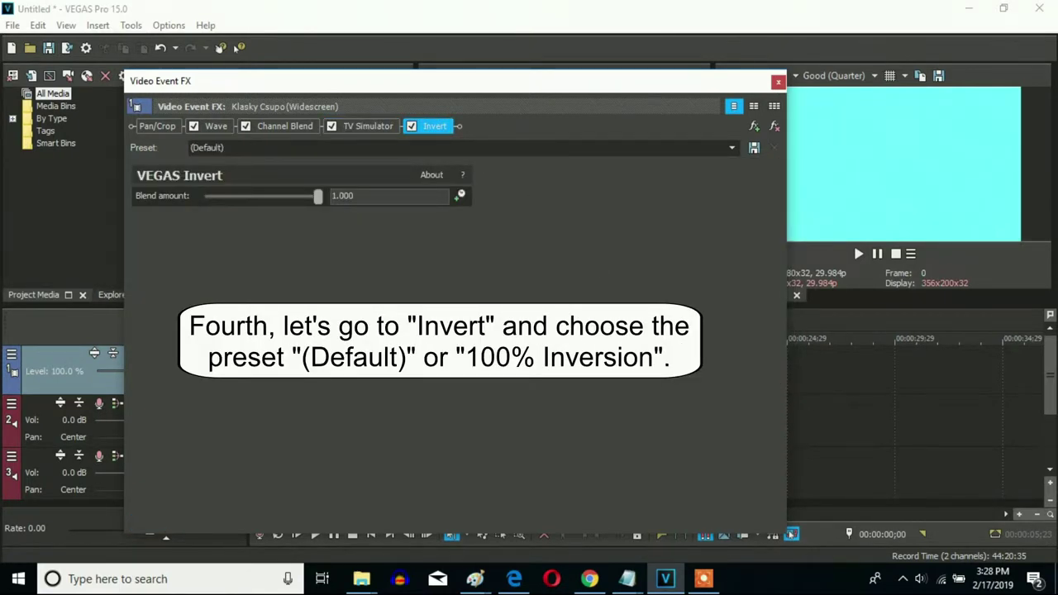
{"action": "left_click", "coordinate": [778, 81]}
Set the first audio track's event to the Classic time-stretch method with stretch attributes A17. Drums, unpitched (minimum echo).
{"action": "right_click", "coordinate": [370, 413]}
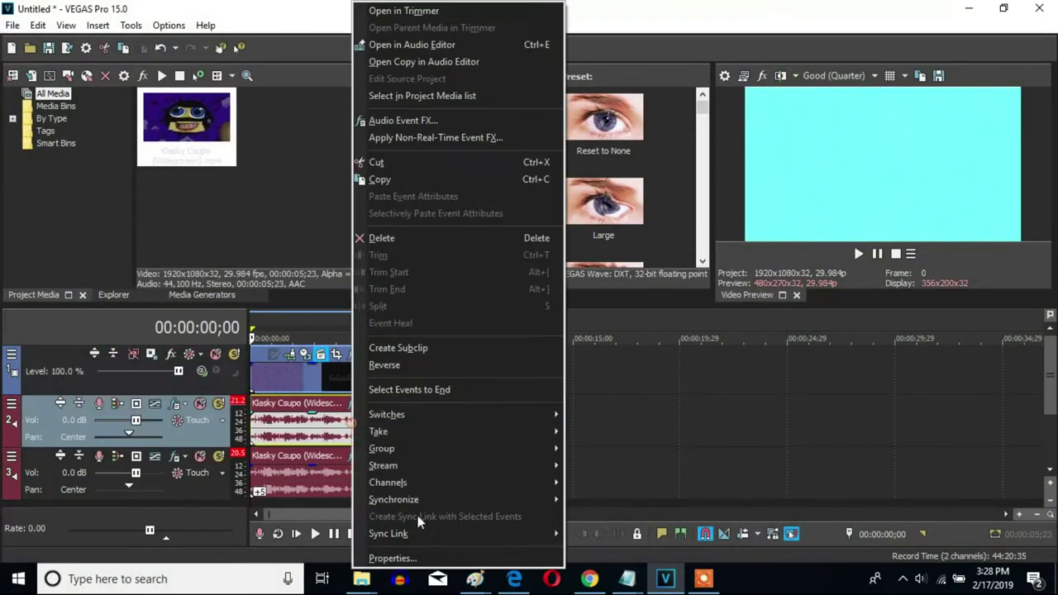
{"action": "left_click", "coordinate": [409, 558]}
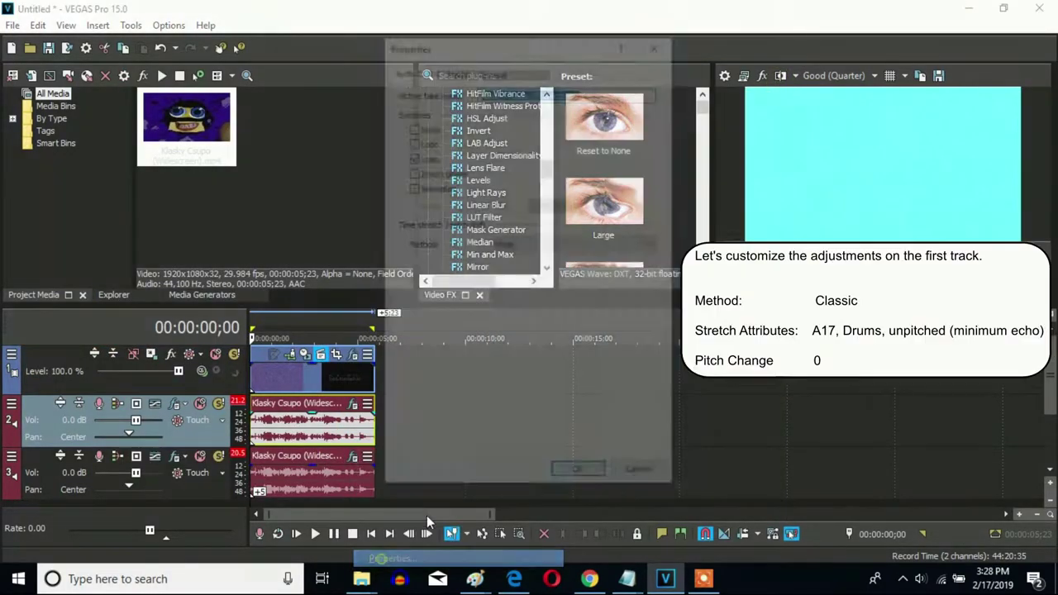
{"action": "left_click", "coordinate": [542, 247]}
{"action": "left_click", "coordinate": [526, 281]}
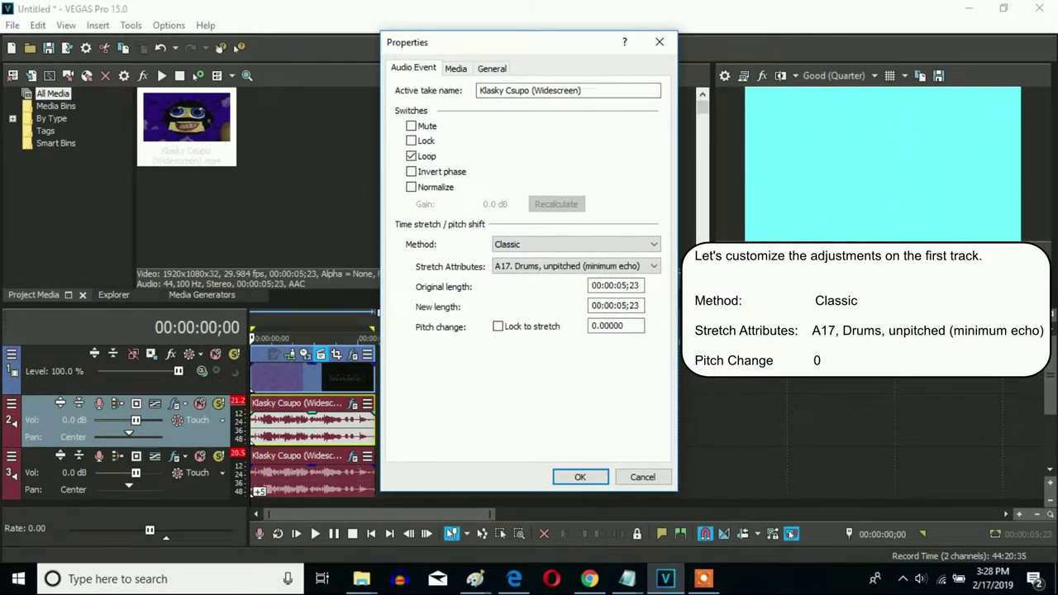
{"action": "left_click", "coordinate": [582, 477]}
Review the audio events' effects, including the ExpressFX Graphic EQ, and the second audio event's pitch-shift properties.
{"action": "left_click", "coordinate": [353, 410]}
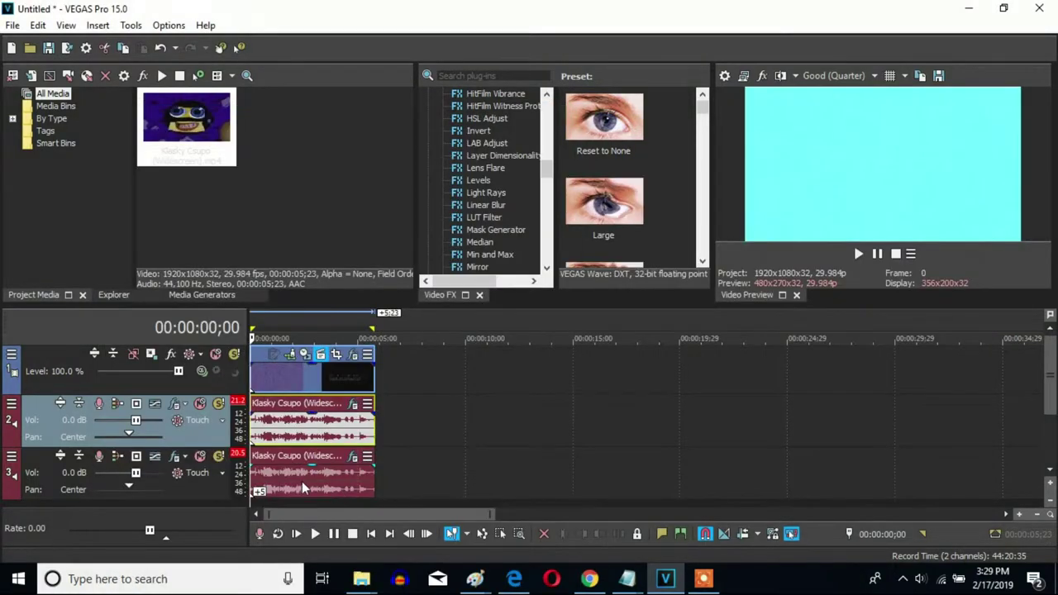
{"action": "right_click", "coordinate": [329, 483]}
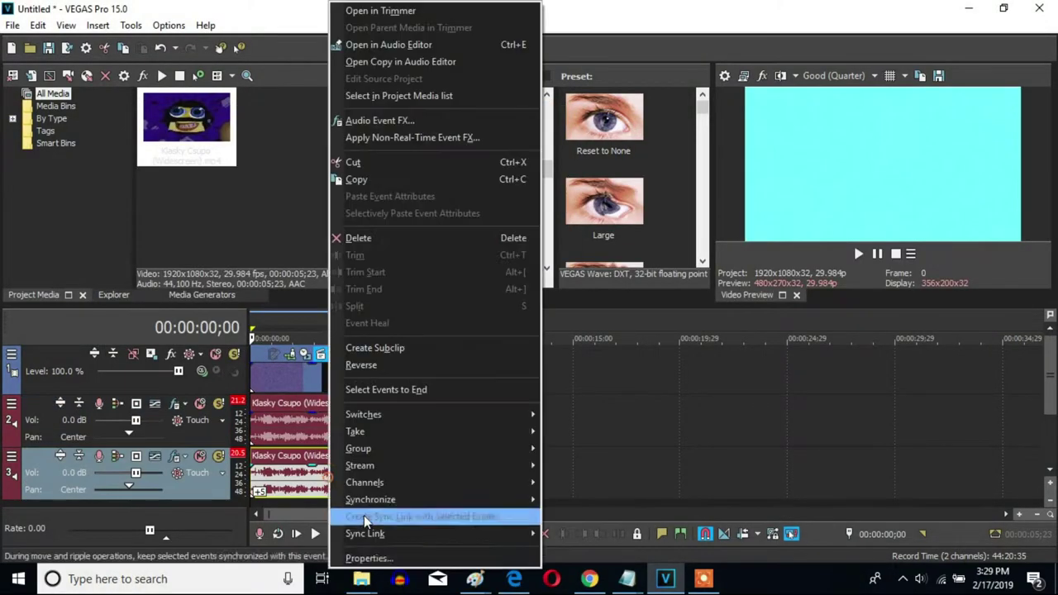
{"action": "left_click", "coordinate": [363, 559]}
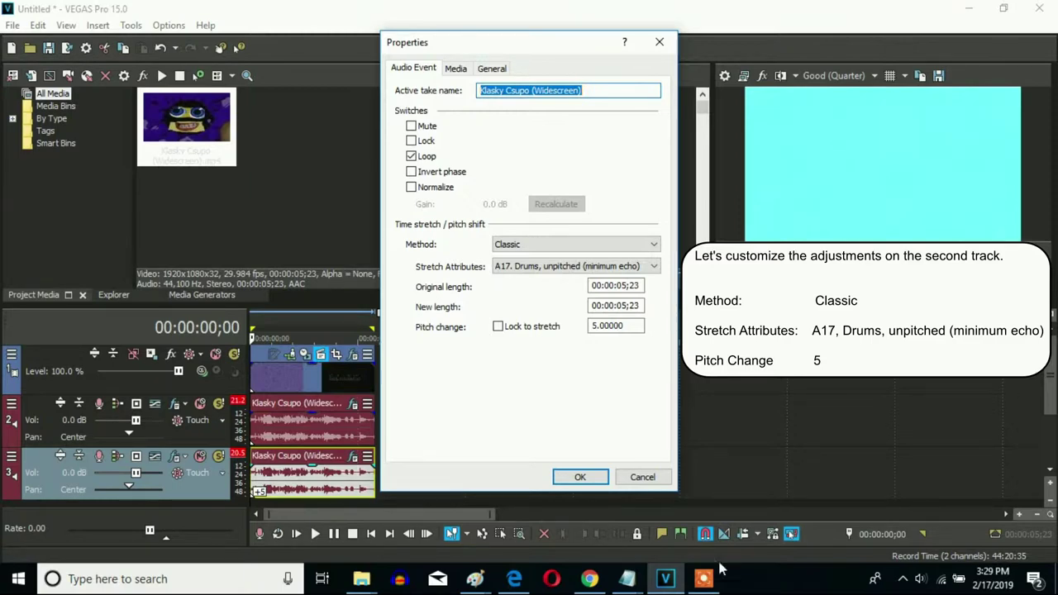
{"action": "left_click", "coordinate": [579, 477]}
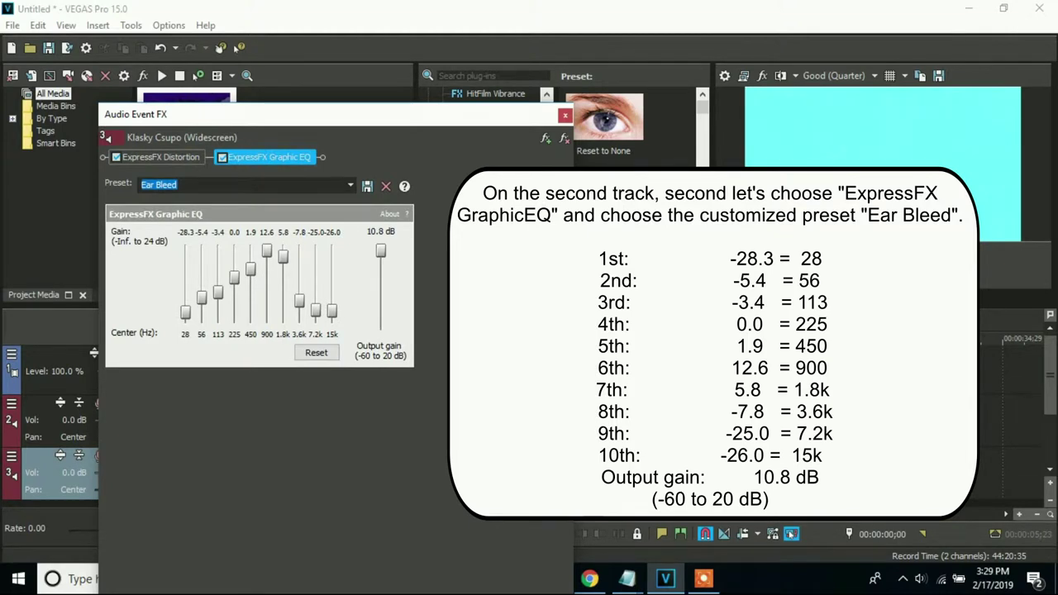
{"action": "left_click", "coordinate": [565, 116]}
Render the project in Wave (Microsoft) format with the Default Template, naming the file Klasky Csupo In My G-Major 15.
{"action": "left_click", "coordinate": [13, 25]}
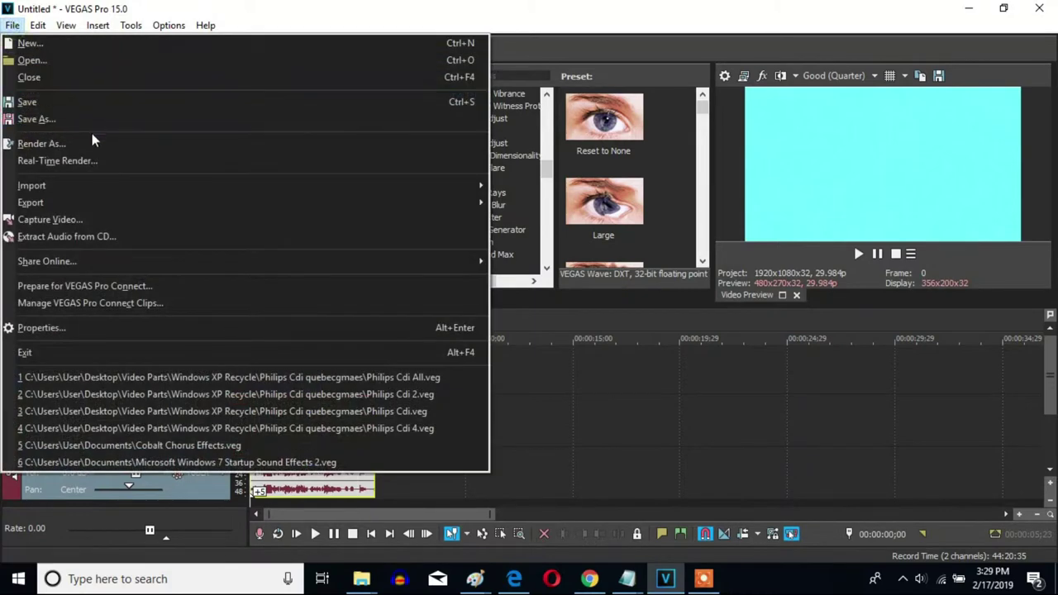
{"action": "left_click", "coordinate": [92, 139]}
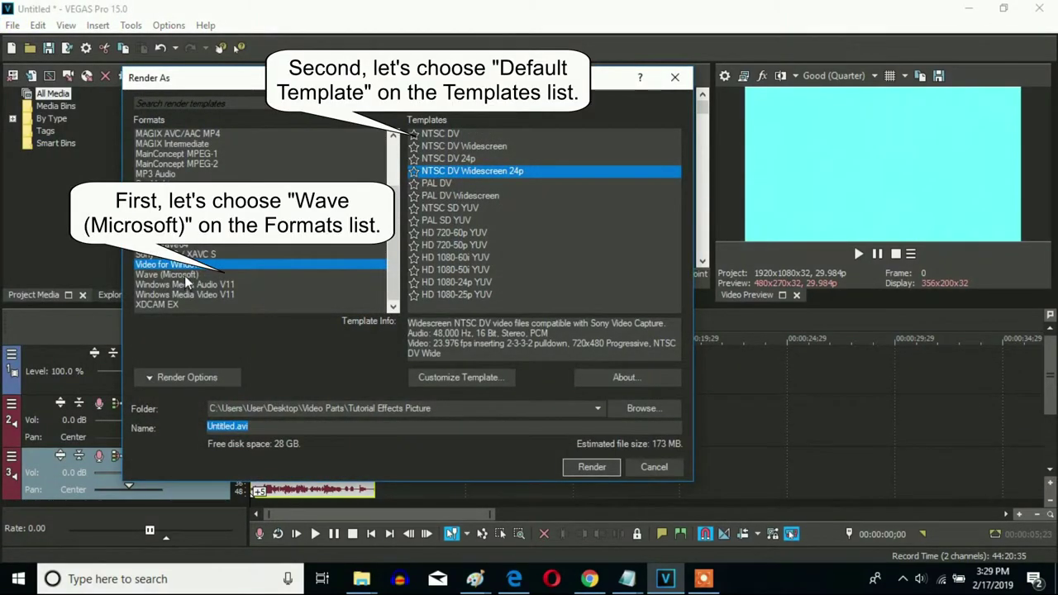
{"action": "left_click", "coordinate": [173, 274]}
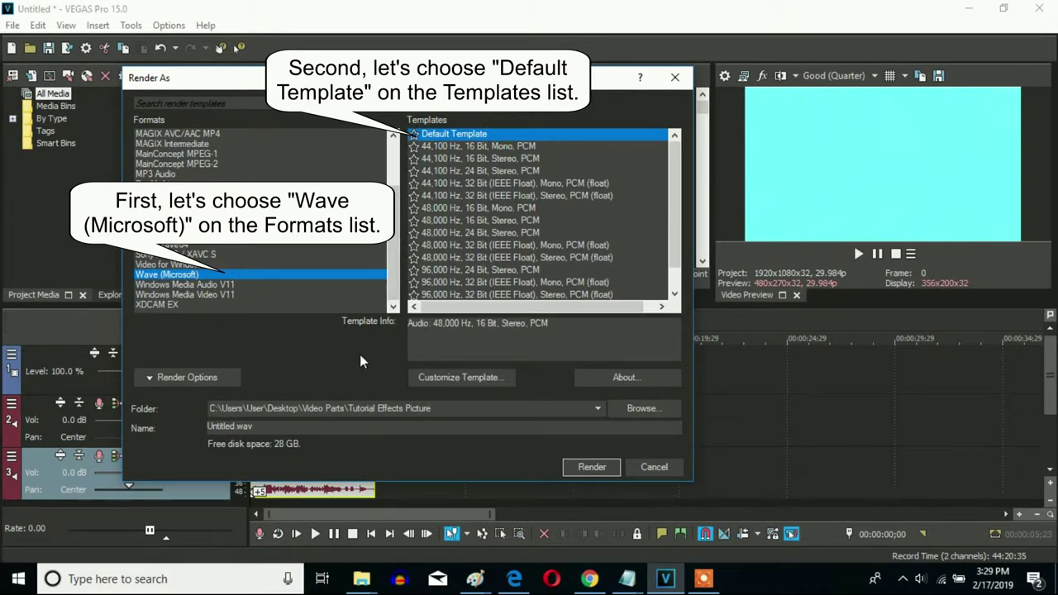
{"action": "left_click", "coordinate": [293, 428]}
{"action": "double_click", "coordinate": [293, 429]}
{"action": "type", "text": "Klasky Csup"}
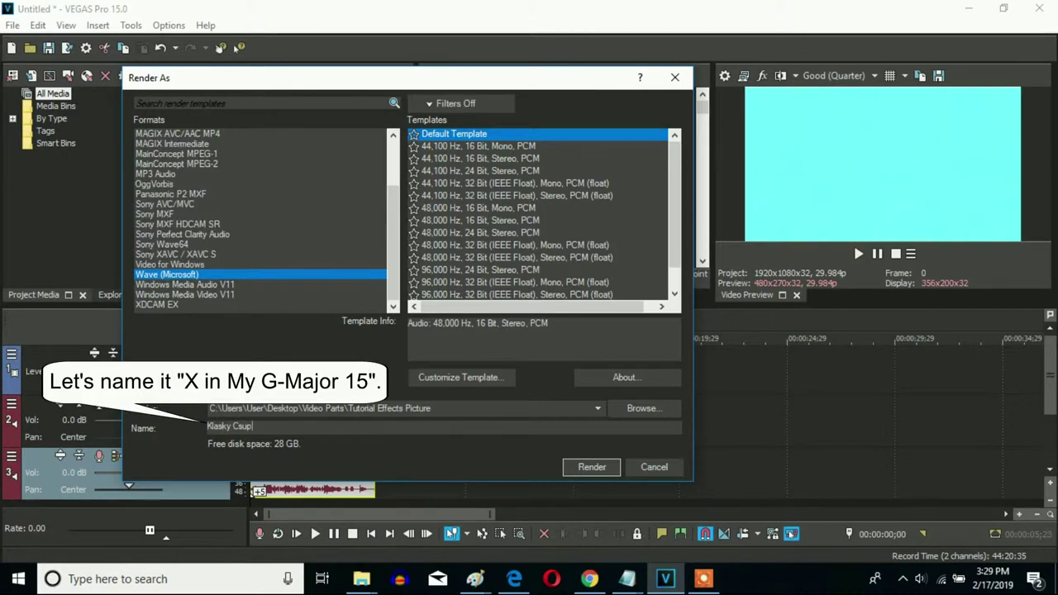
{"action": "type", "text": "o In My G-Major 15"}
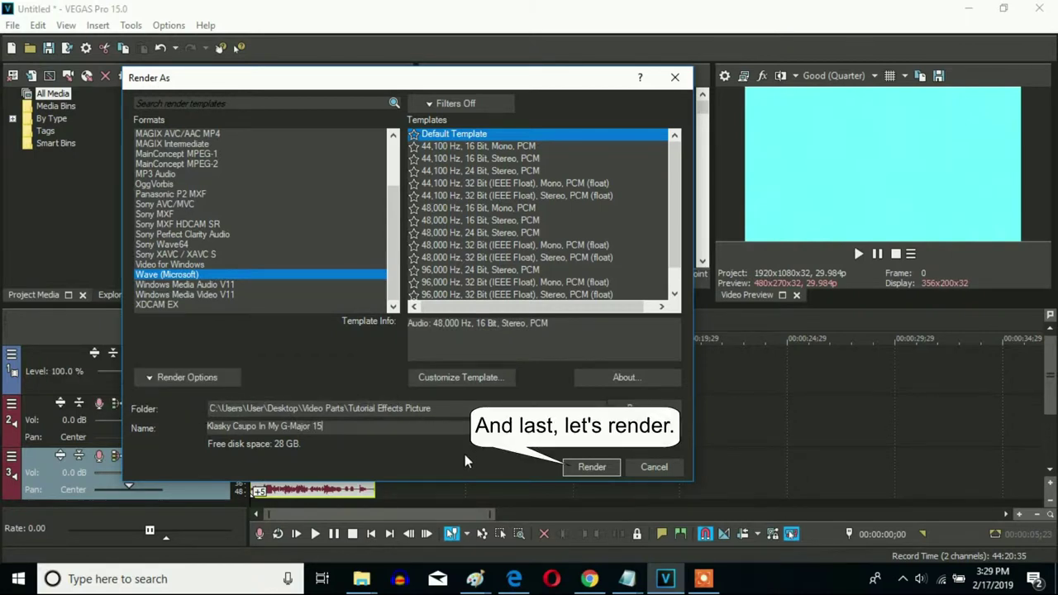
{"action": "left_click", "coordinate": [586, 468]}
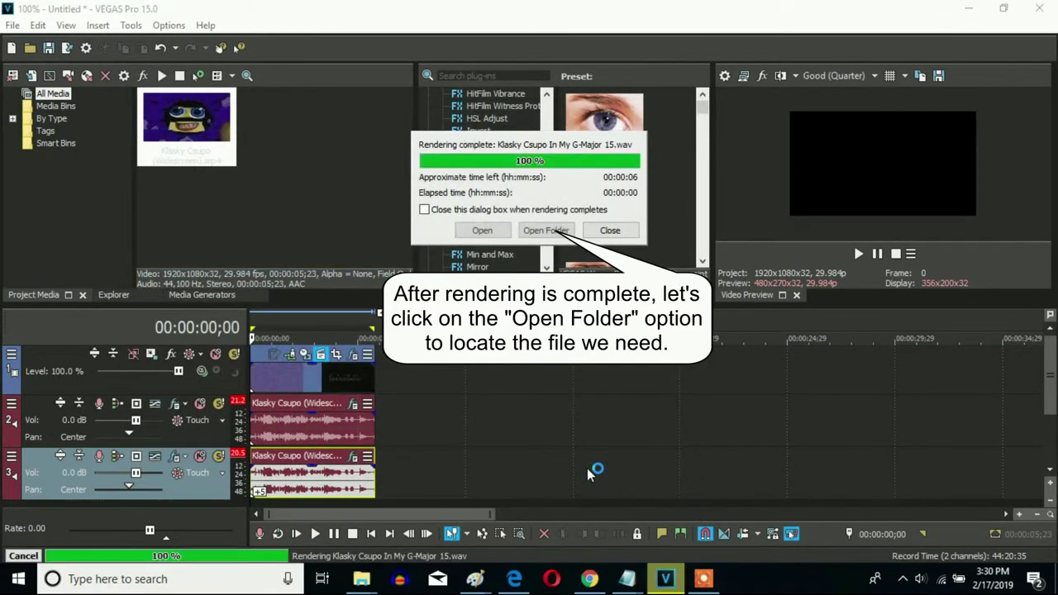
Open the render's folder, play Klasky Csupo In My G-Major 15 to check it, and close the player.
{"action": "left_click", "coordinate": [545, 230]}
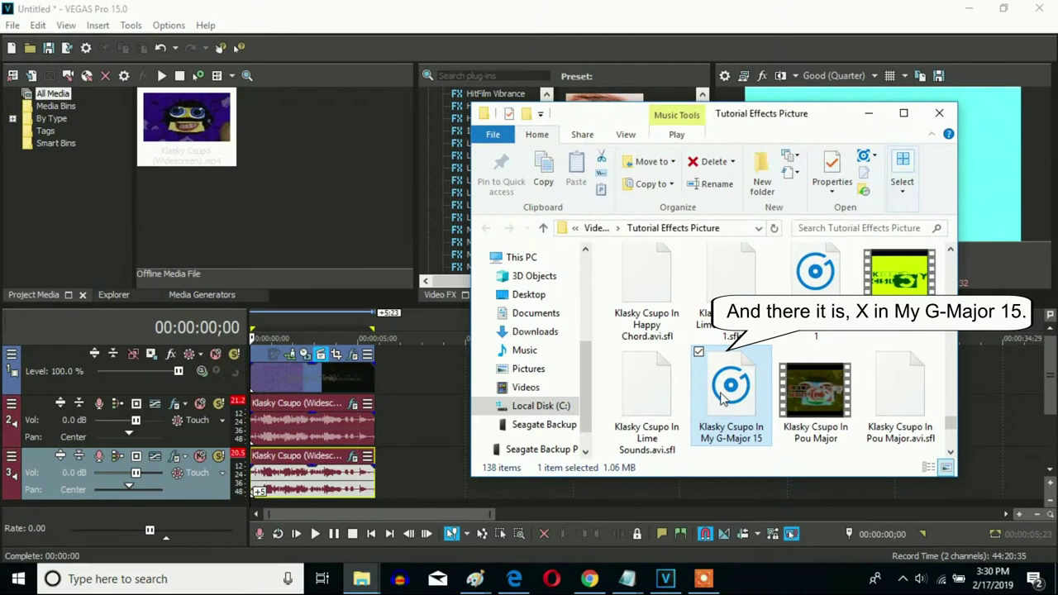
{"action": "double_click", "coordinate": [720, 398]}
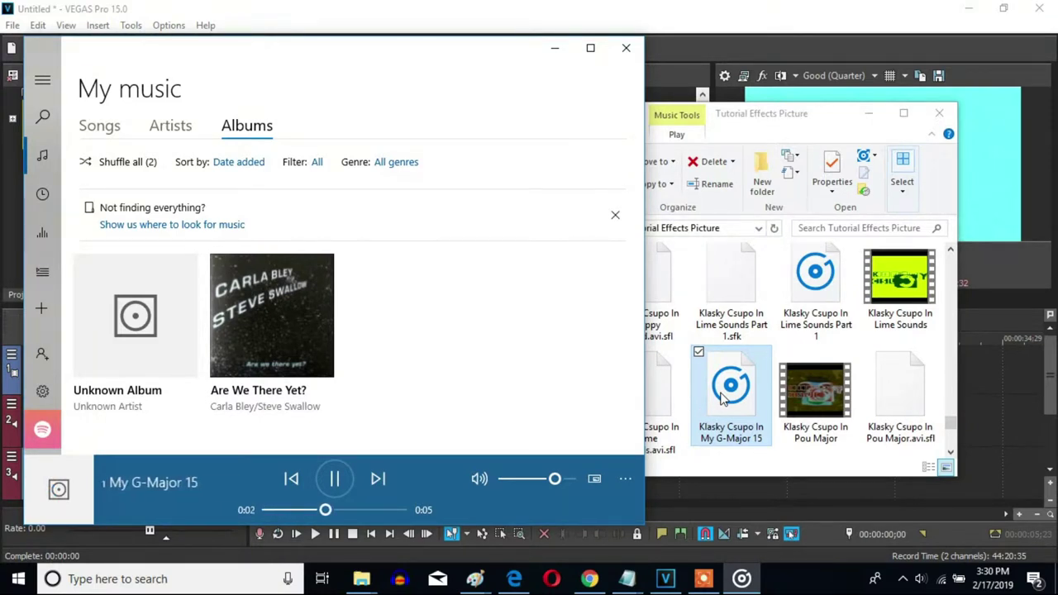
{"action": "left_click", "coordinate": [626, 48]}
Add the rendered Klasky Csupo In My G-Major 15 file to the first audio track, in the empty area after the existing events.
{"action": "left_click_drag", "start_coordinate": [800, 126], "coordinate": [563, 122]}
{"action": "left_click_drag", "start_coordinate": [519, 396], "coordinate": [769, 423]}
{"action": "left_click", "coordinate": [633, 115]}
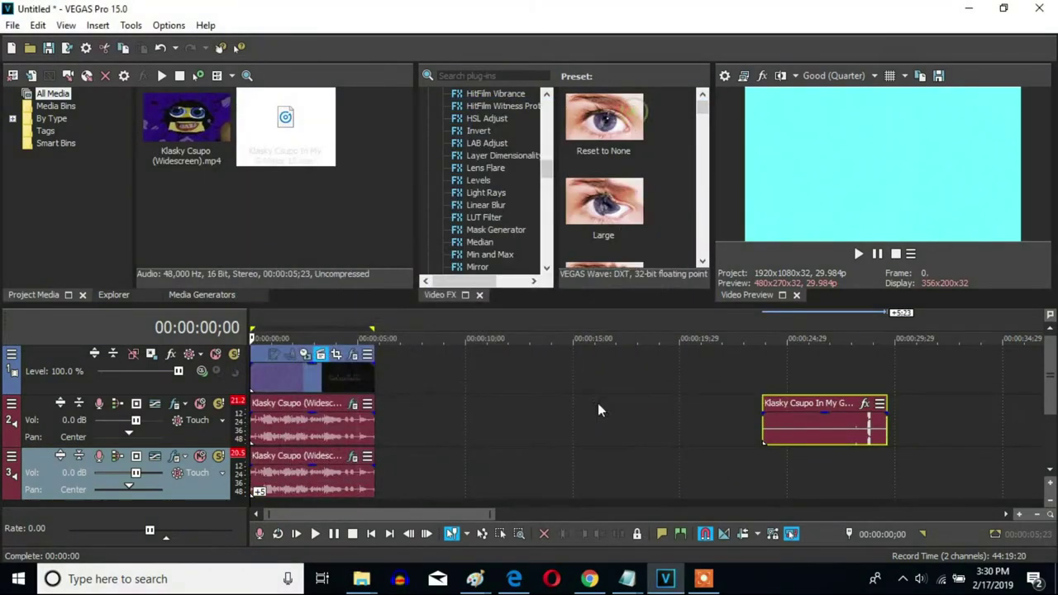
Delete the original Klasky Csupo (Widescreen) audio events from both audio tracks.
{"action": "left_click", "coordinate": [253, 430]}
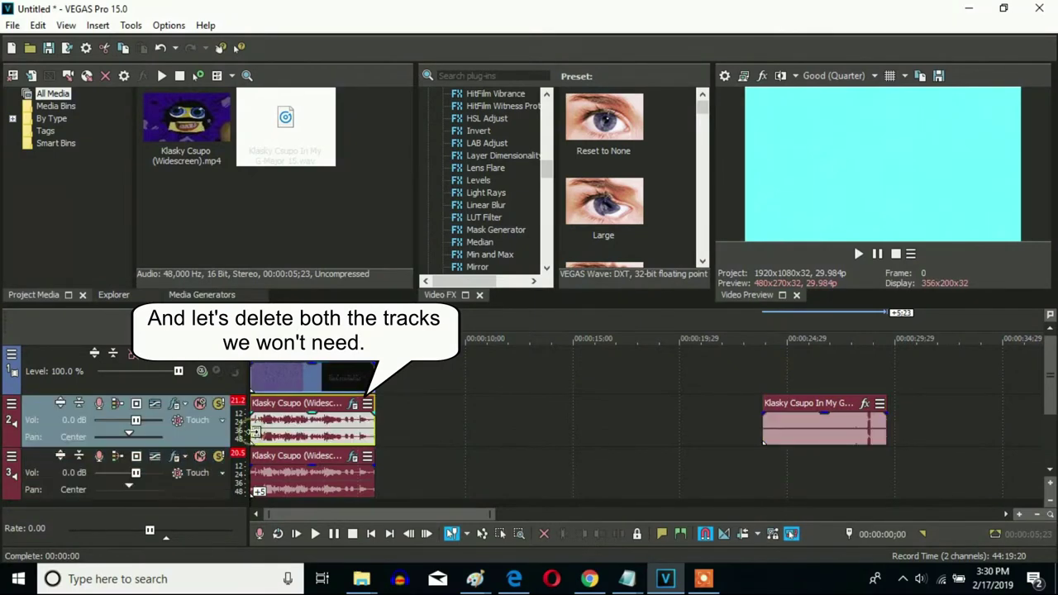
{"action": "right_click", "coordinate": [272, 442]}
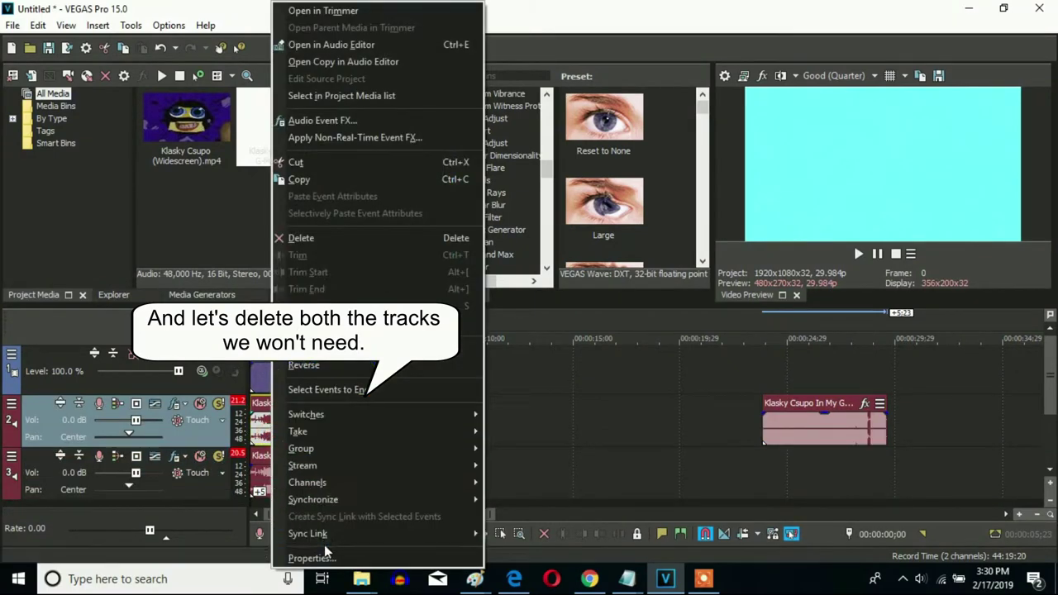
{"action": "left_click", "coordinate": [302, 239]}
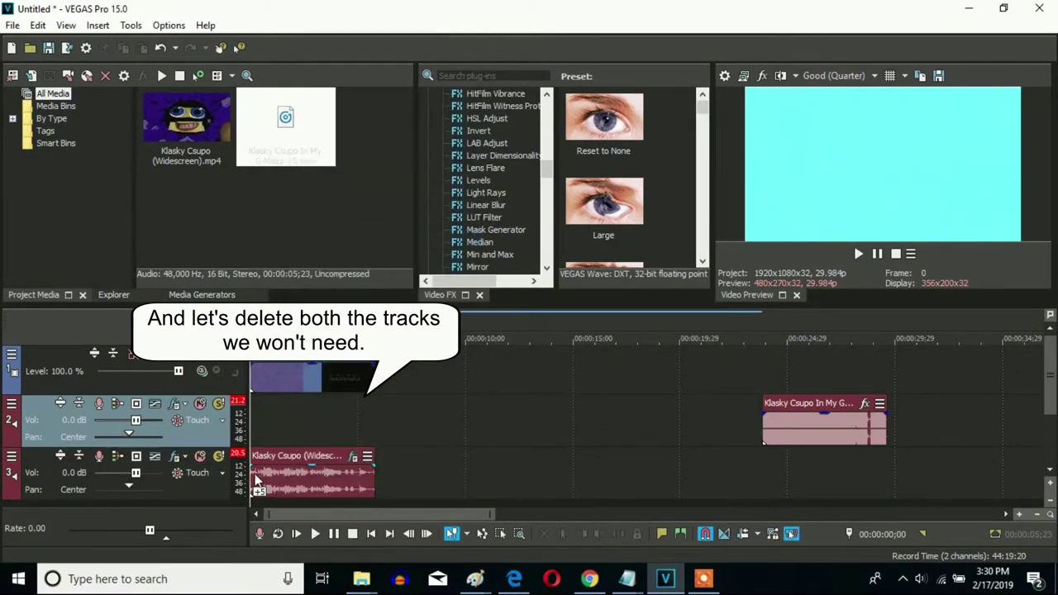
{"action": "left_click", "coordinate": [257, 478]}
{"action": "right_click", "coordinate": [254, 478]}
{"action": "left_click", "coordinate": [309, 239]}
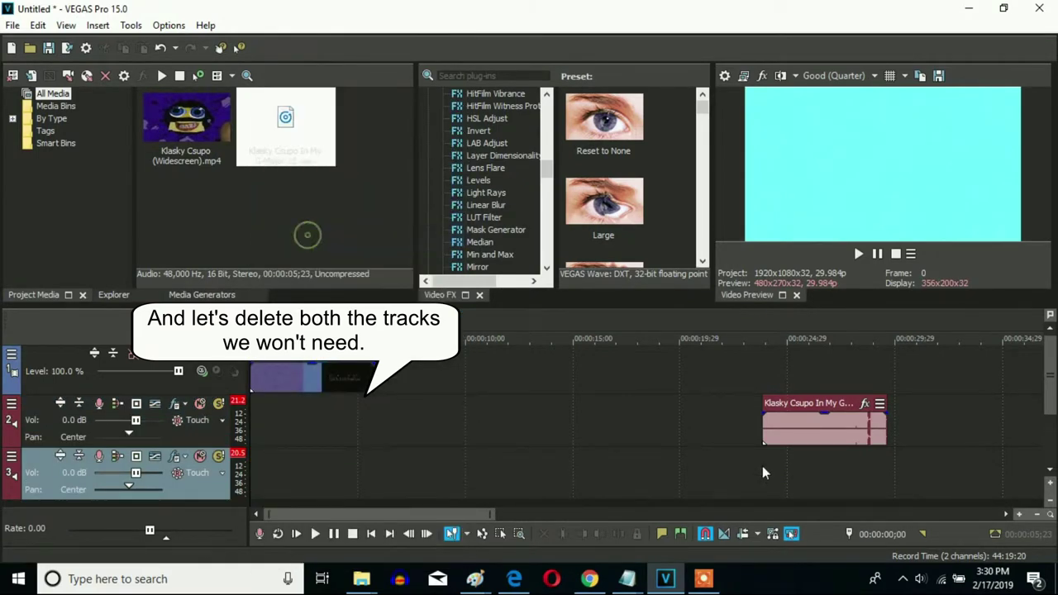
Move the rendered audio event to the timeline start and set it to Classic with stretch attributes A17. Drums, unpitched (minimum echo).
{"action": "left_click_drag", "start_coordinate": [803, 434], "coordinate": [257, 427]}
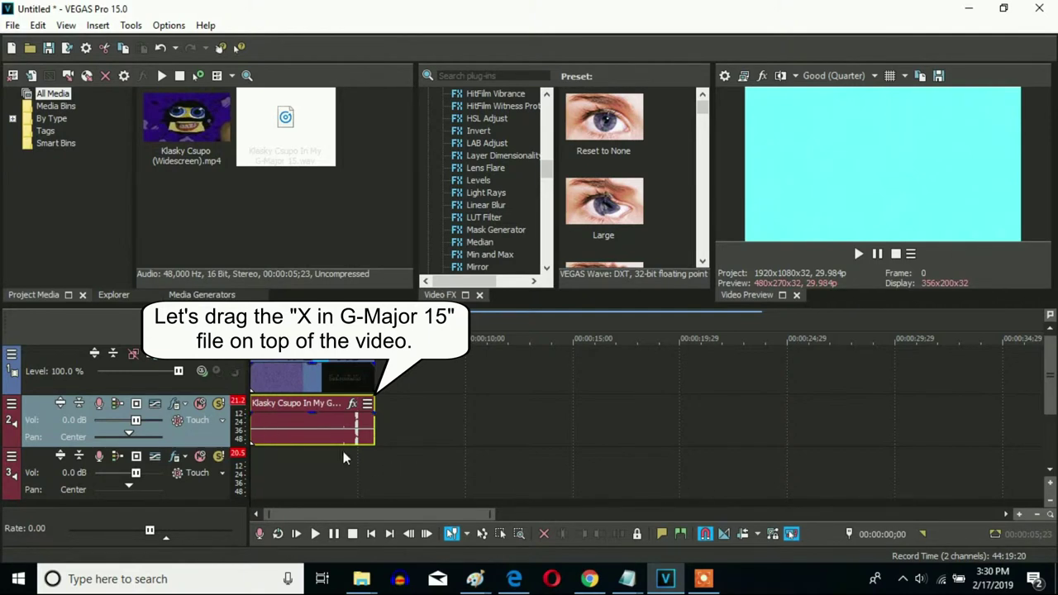
{"action": "right_click", "coordinate": [263, 428]}
{"action": "left_click", "coordinate": [343, 555]}
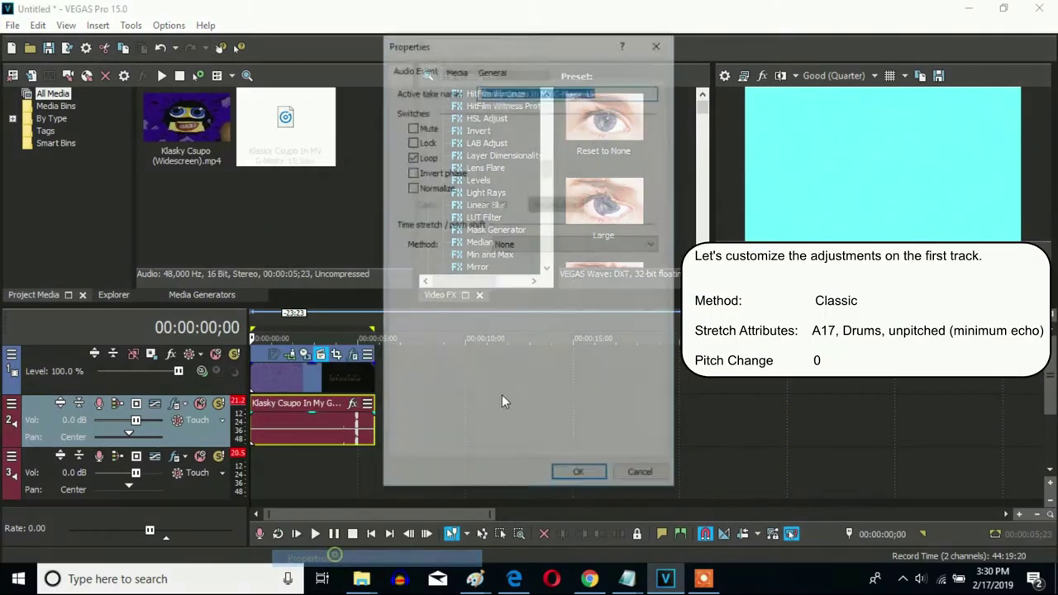
{"action": "left_click", "coordinate": [546, 244]}
{"action": "left_click", "coordinate": [521, 264]}
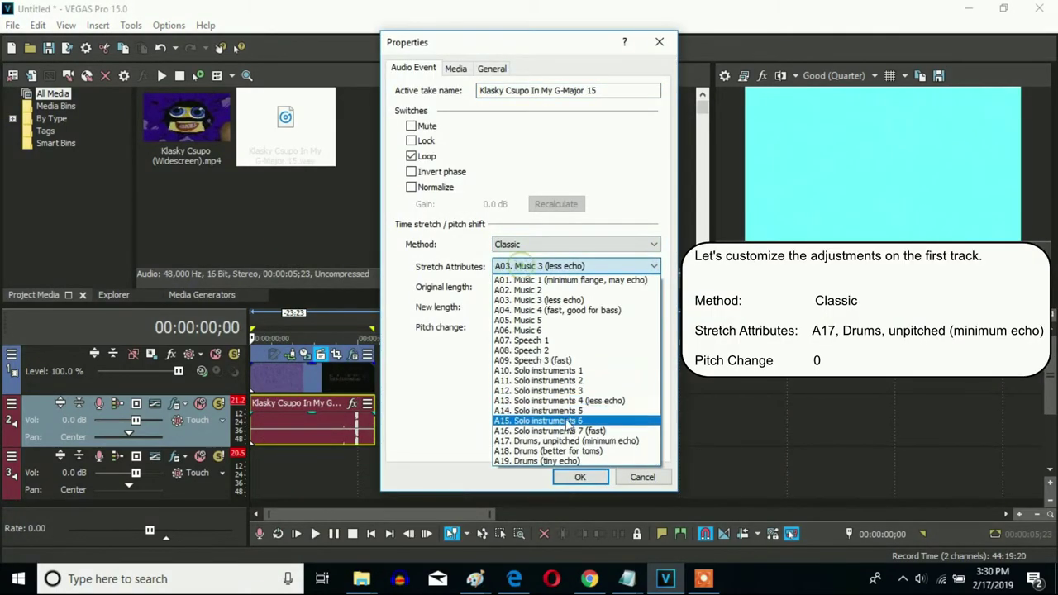
{"action": "left_click", "coordinate": [562, 437]}
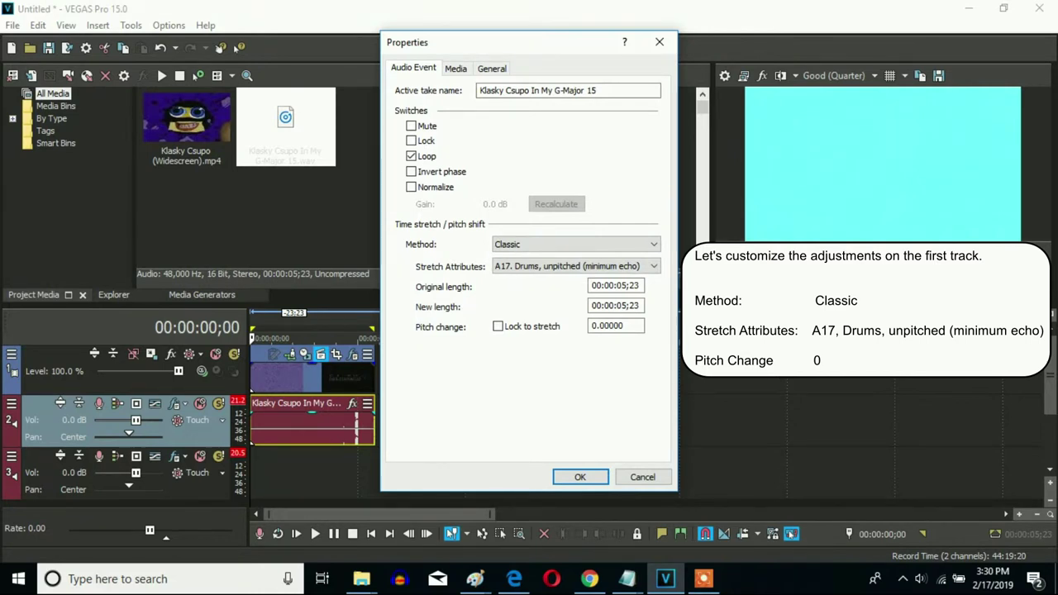
{"action": "left_click", "coordinate": [580, 477]}
Copy the rendered audio event and paste the duplicate at the start of the second audio track.
{"action": "right_click", "coordinate": [336, 424]}
{"action": "left_click", "coordinate": [363, 180]}
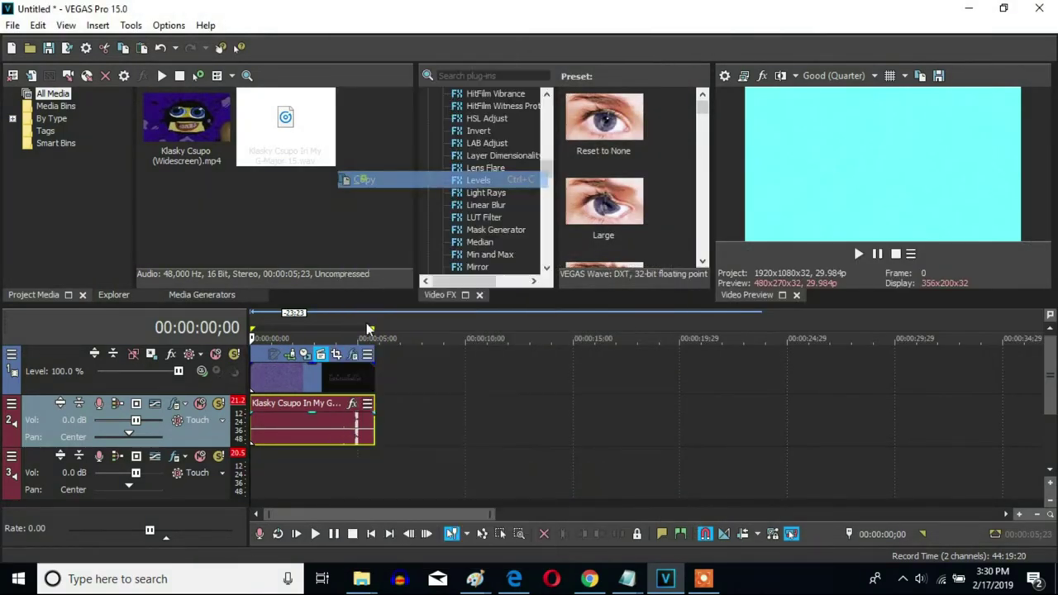
{"action": "right_click", "coordinate": [284, 487]}
{"action": "left_click", "coordinate": [299, 190]}
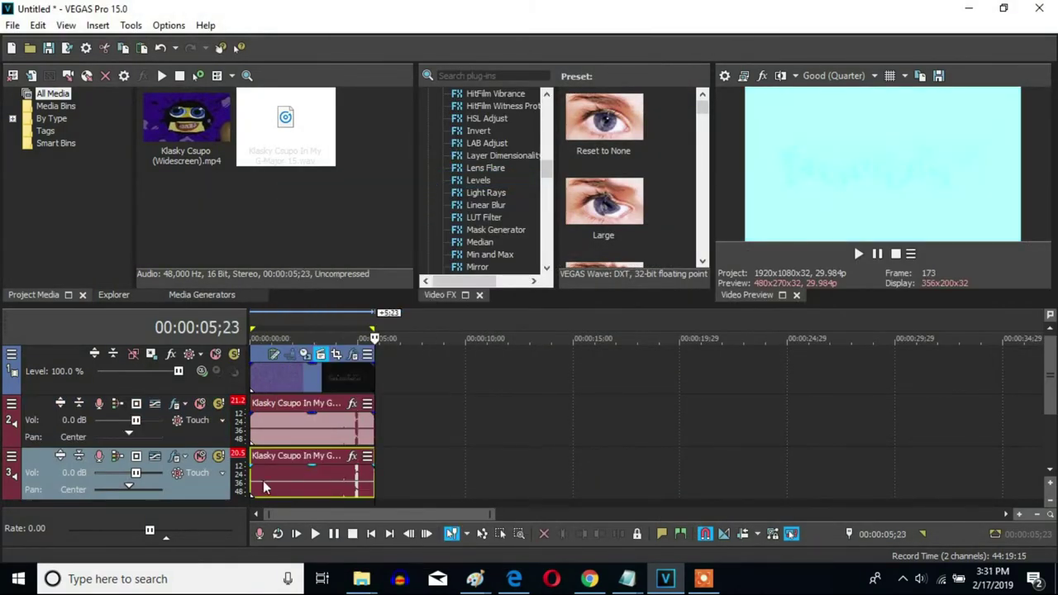
Set the duplicate audio event to Classic, stretch attributes A17. Drums, unpitched (minimum echo), with a pitch change of 3.
{"action": "left_click", "coordinate": [259, 483]}
{"action": "right_click", "coordinate": [259, 484]}
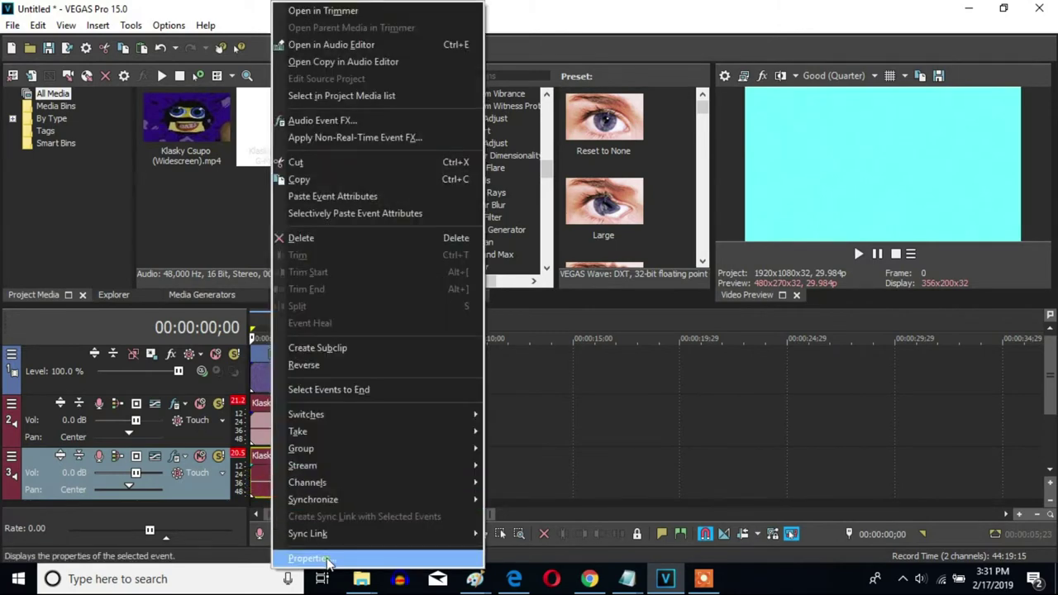
{"action": "left_click", "coordinate": [312, 558]}
{"action": "left_click", "coordinate": [575, 243]}
{"action": "left_click", "coordinate": [514, 281]}
{"action": "key", "text": "Tab"}
{"action": "type", "text": "3"}
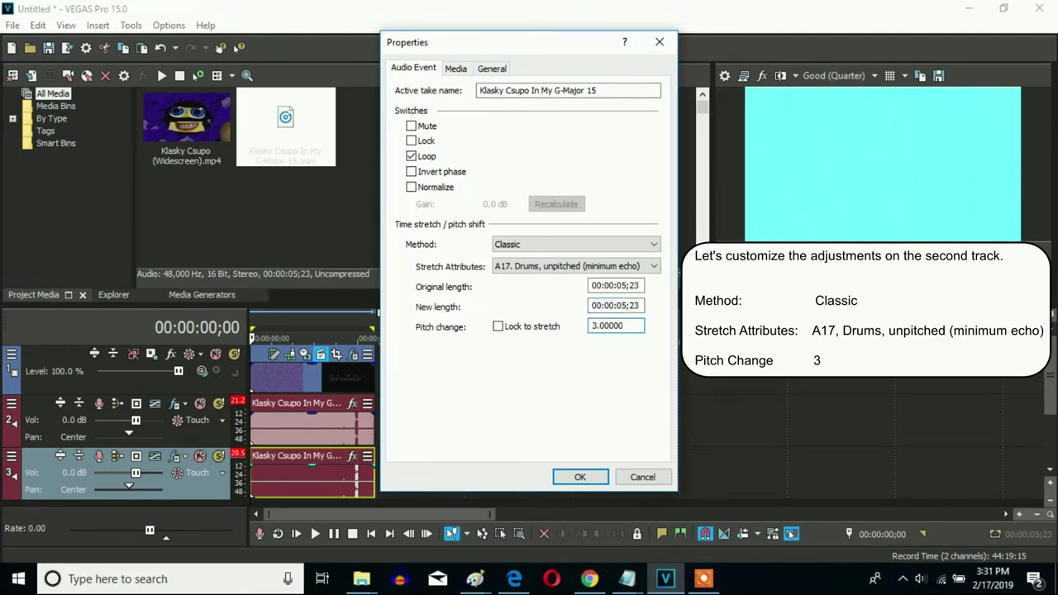
{"action": "left_click", "coordinate": [580, 477]}
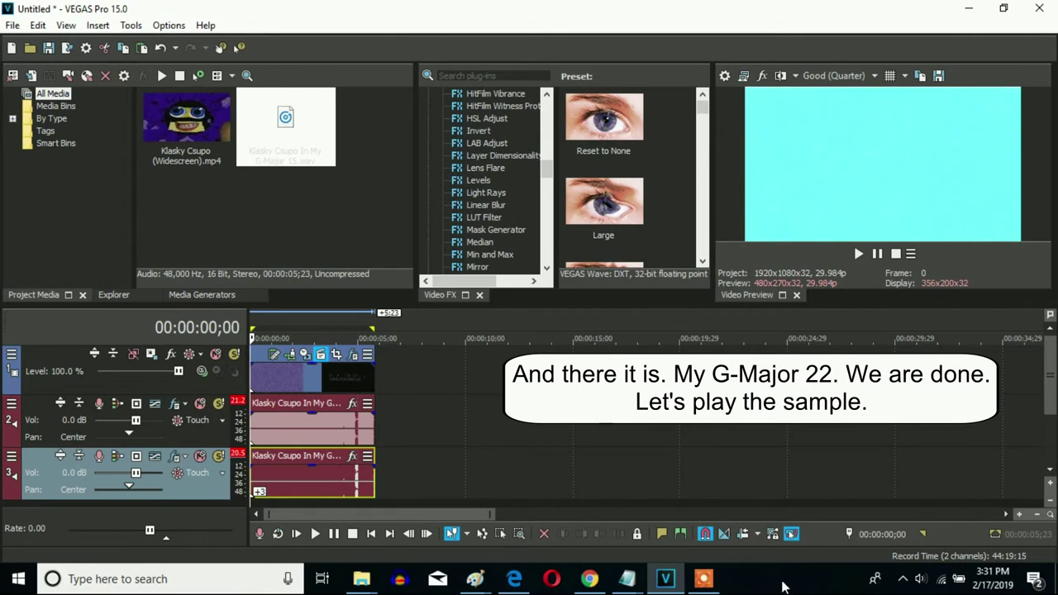
Play the finished video with its layered audio in the preview and pause it near the end.
{"action": "left_click", "coordinate": [858, 254]}
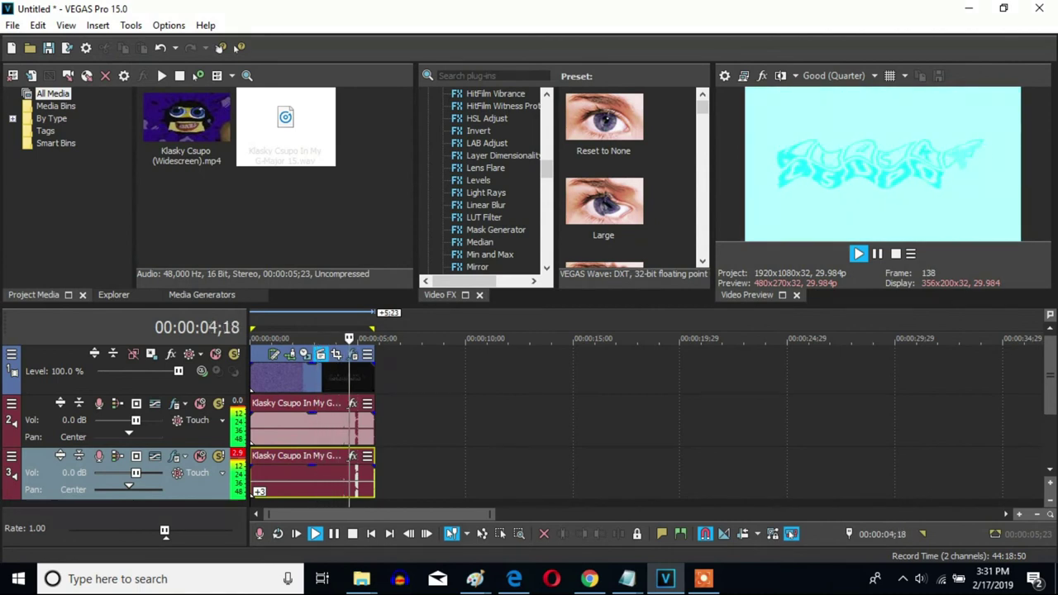
{"action": "left_click", "coordinate": [877, 254]}
{"action": "left_click", "coordinate": [709, 581]}
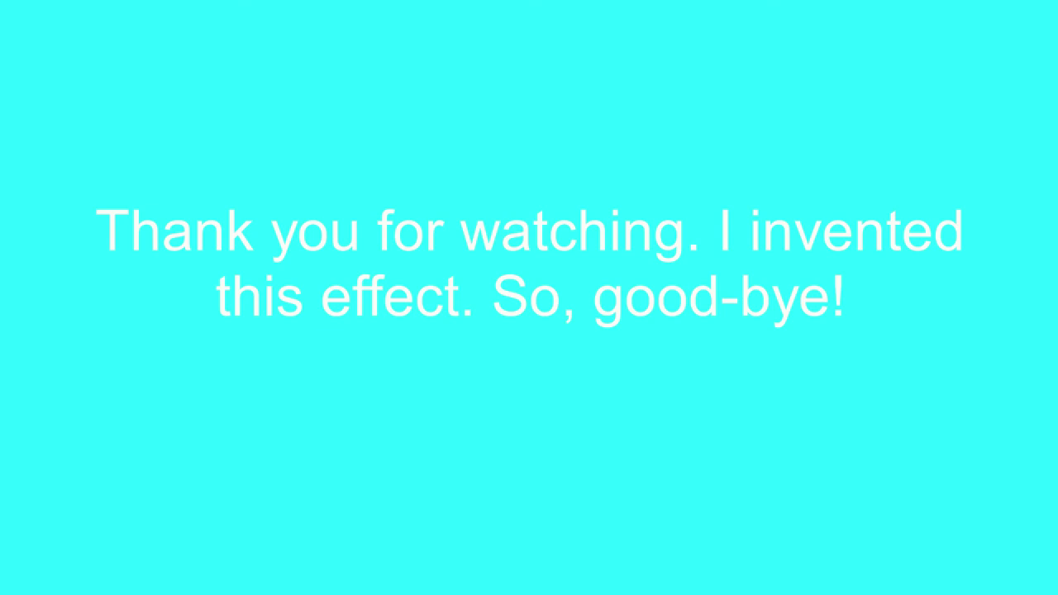